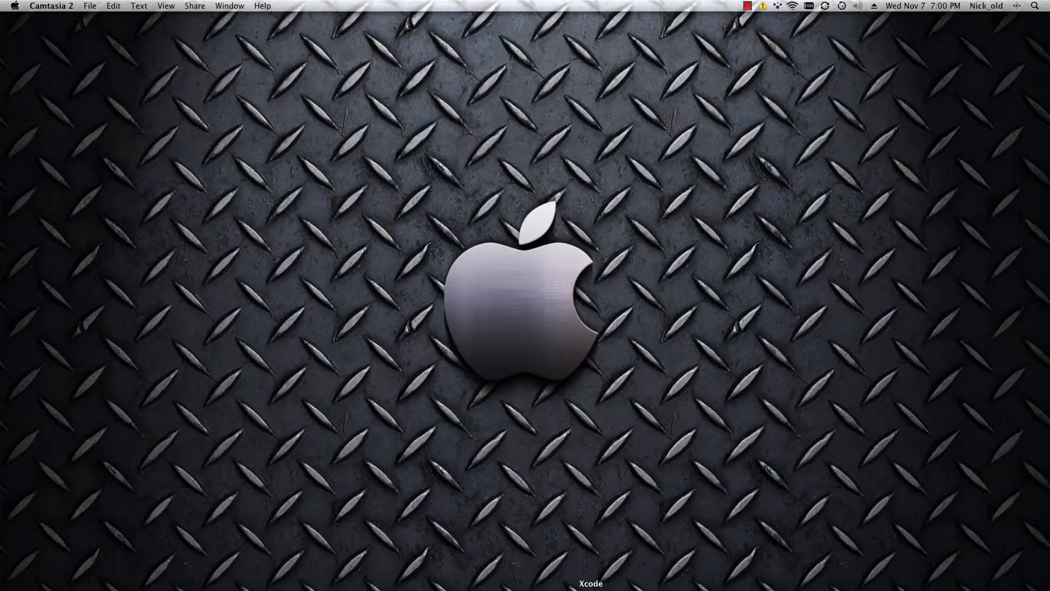
Switch to Cheetah3D and add a torus primitive to the empty scene.
left_click(544, 588)
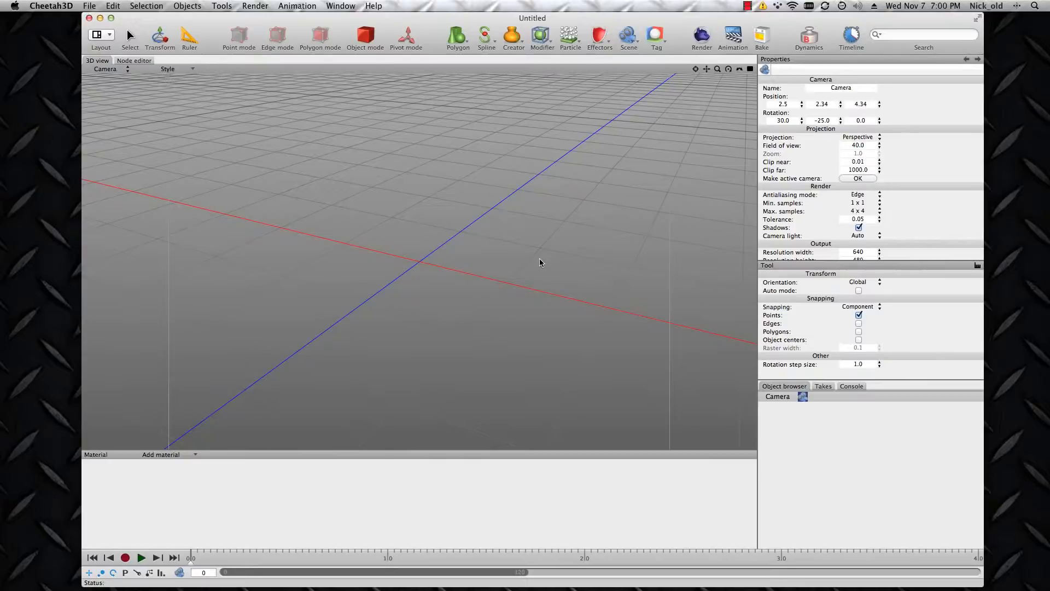
left_click(457, 49)
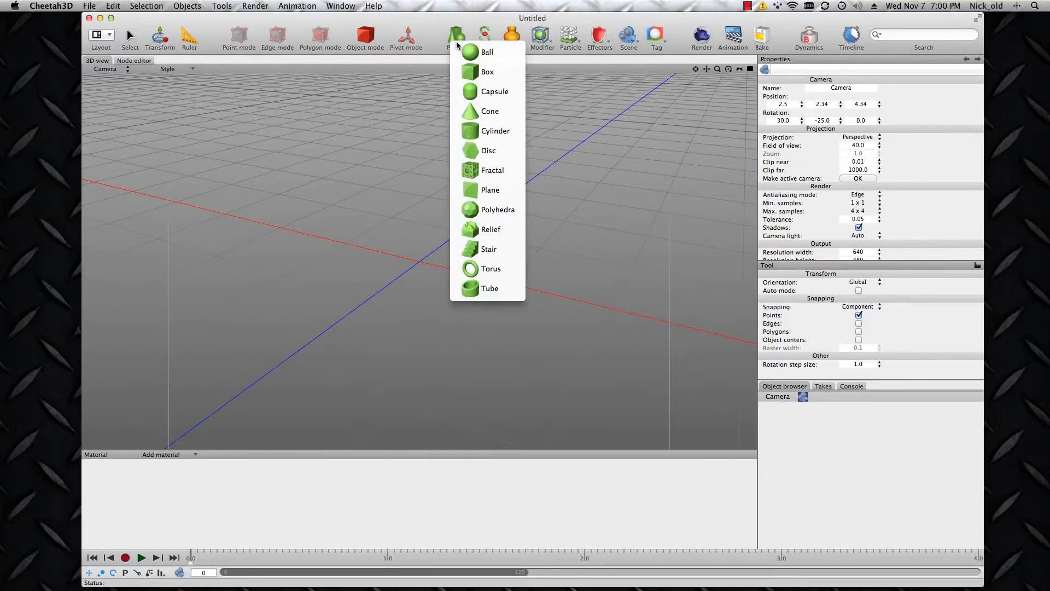
left_click(498, 270)
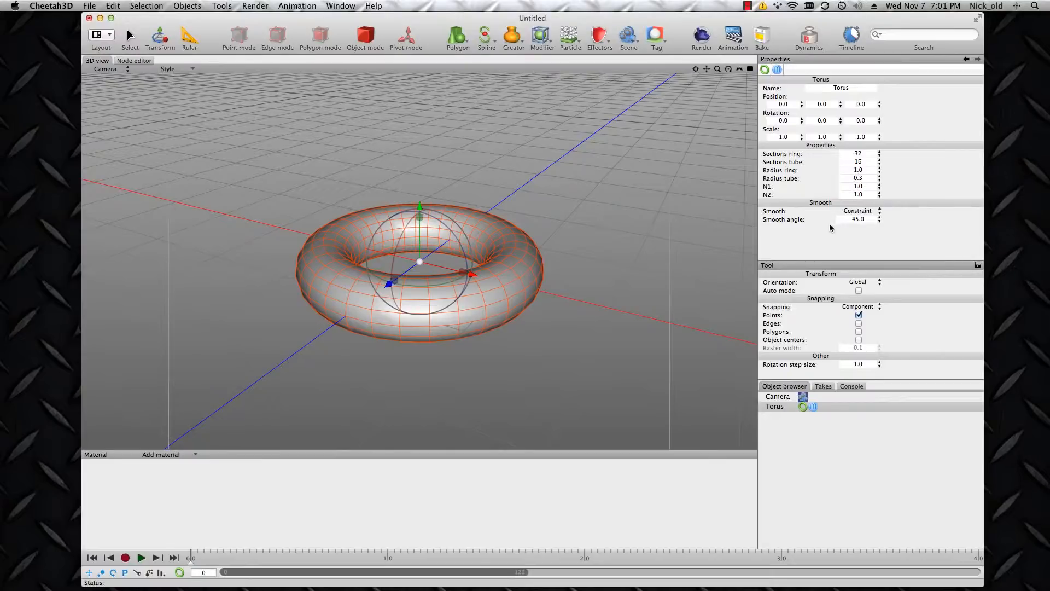
Record a starting keyframe for the torus at frame 0 and set the length of Take 0 to 2.
left_click(126, 558)
left_click(824, 387)
double_click(958, 405)
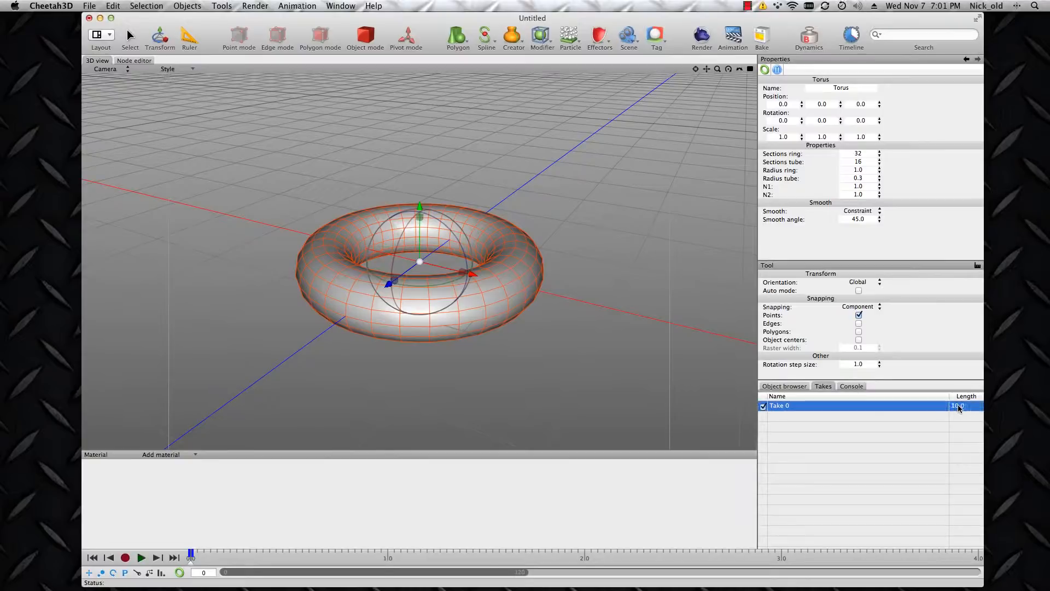
type("2")
key("Return")
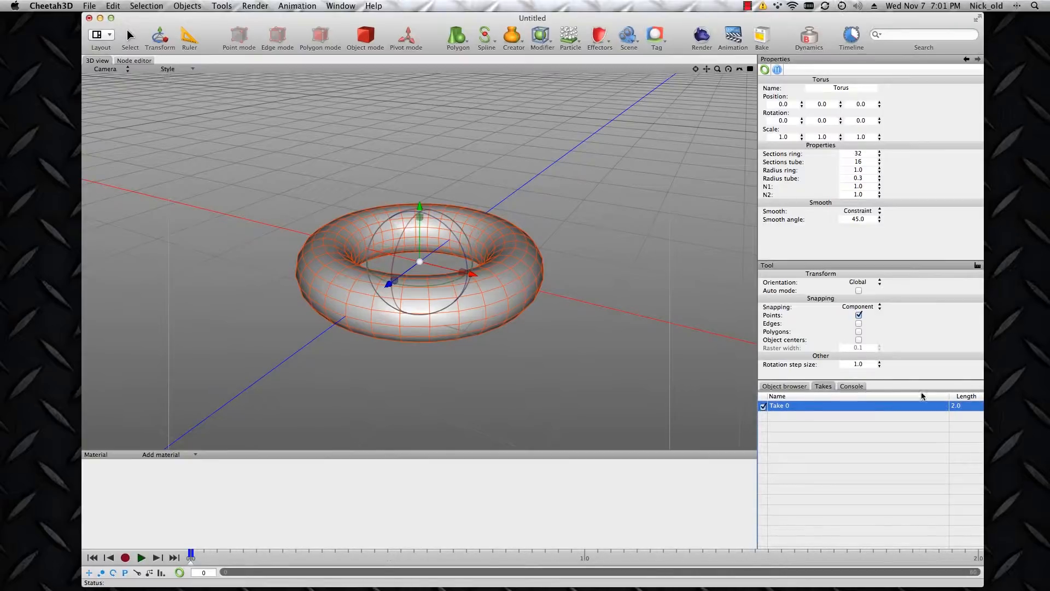
left_click(796, 387)
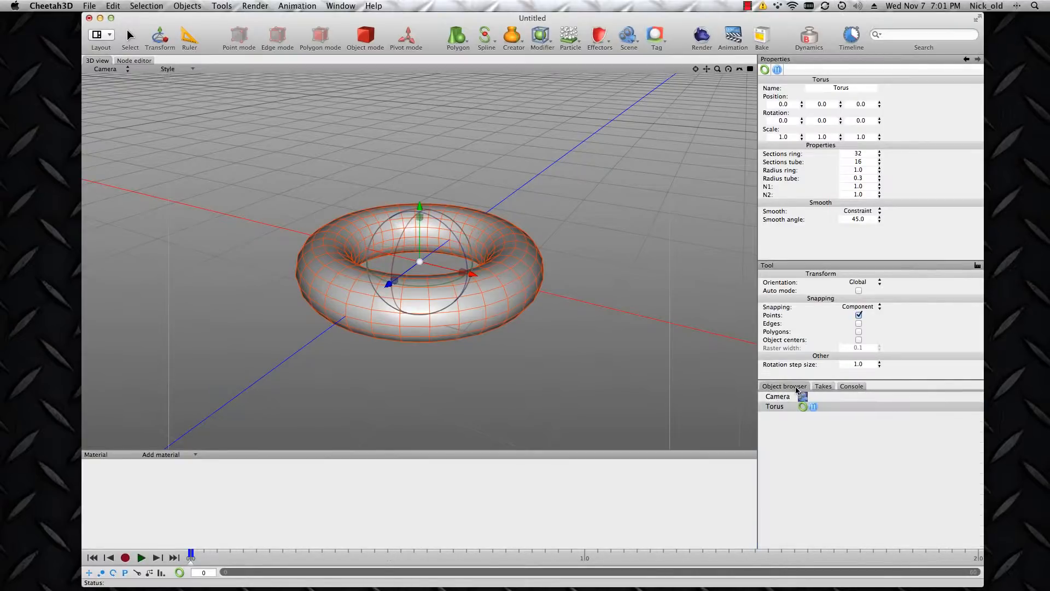
At the last frame, move the torus to about X 1.59, Y 0.44 and rotate it 56 degrees upright.
left_click(174, 558)
left_click_drag(473, 277, 630, 314)
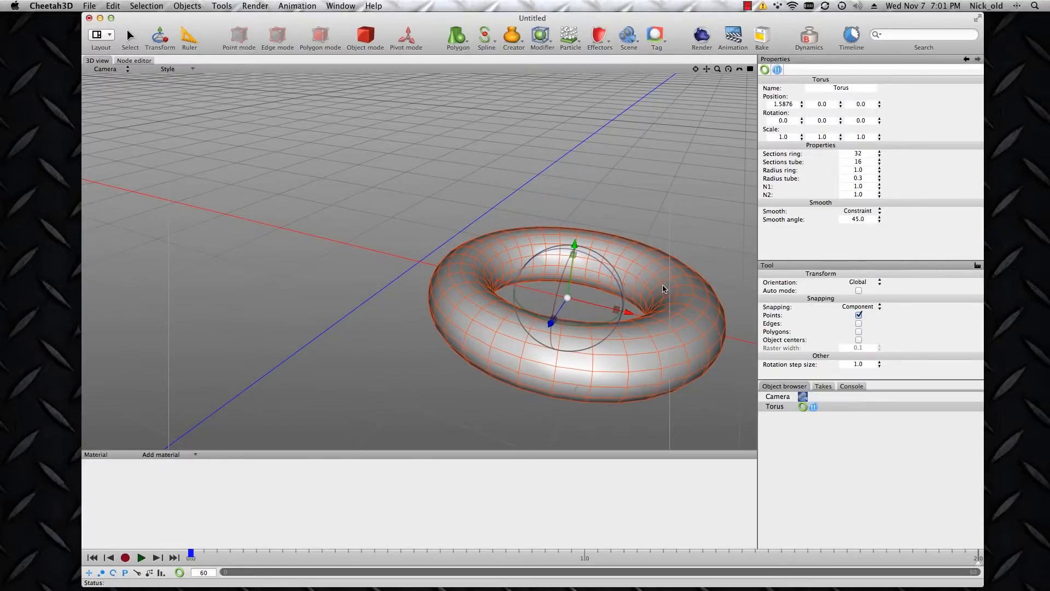
left_click_drag(572, 251, 555, 285)
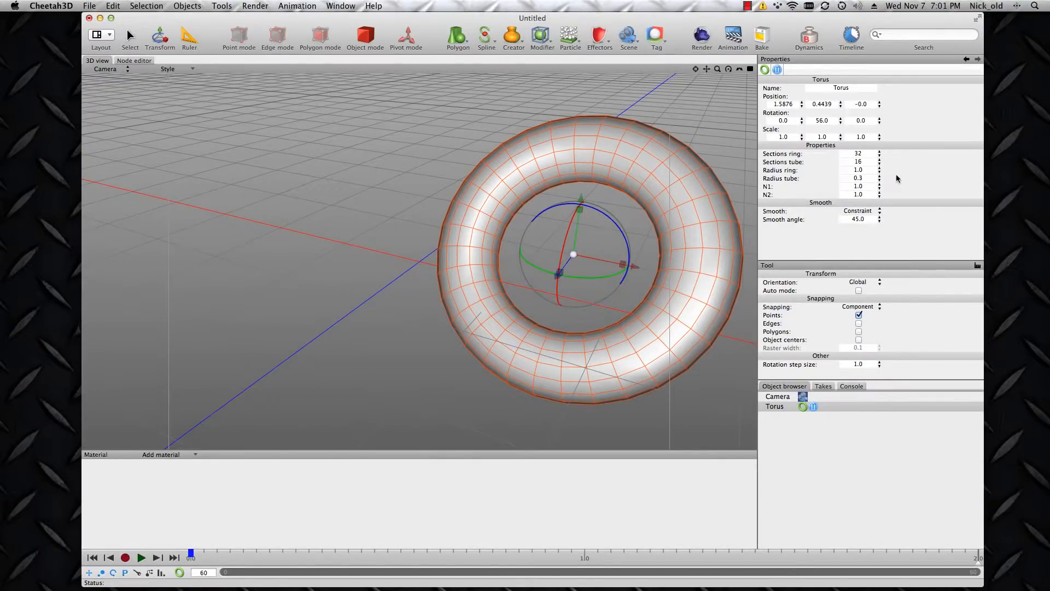
Set the torus's tube radius to 0.06 and N1 to 0.44, and record a keyframe at frame 60.
left_click_drag(880, 182, 883, 196)
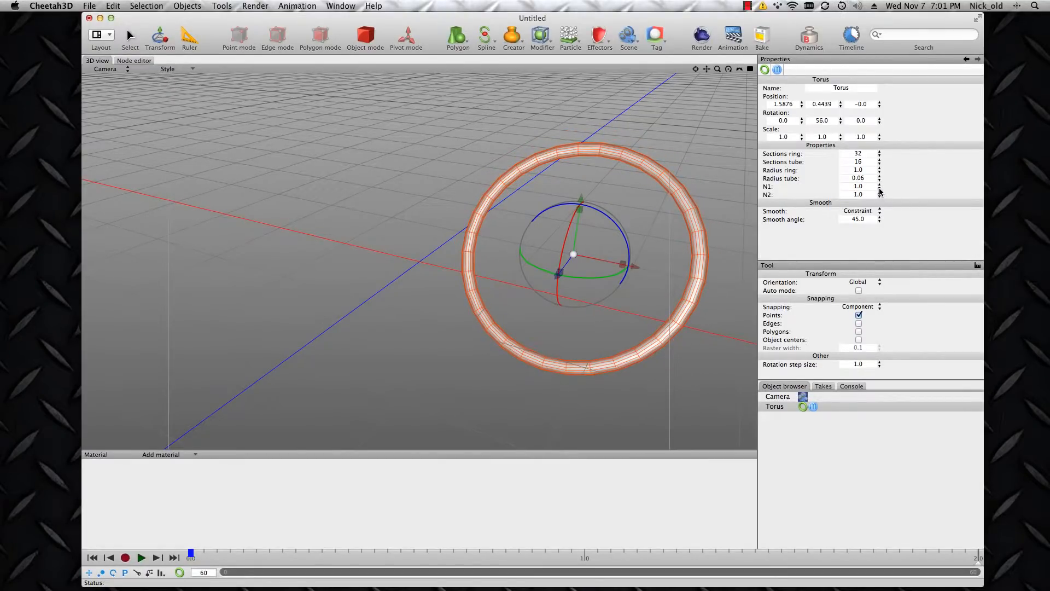
left_click_drag(880, 189, 883, 240)
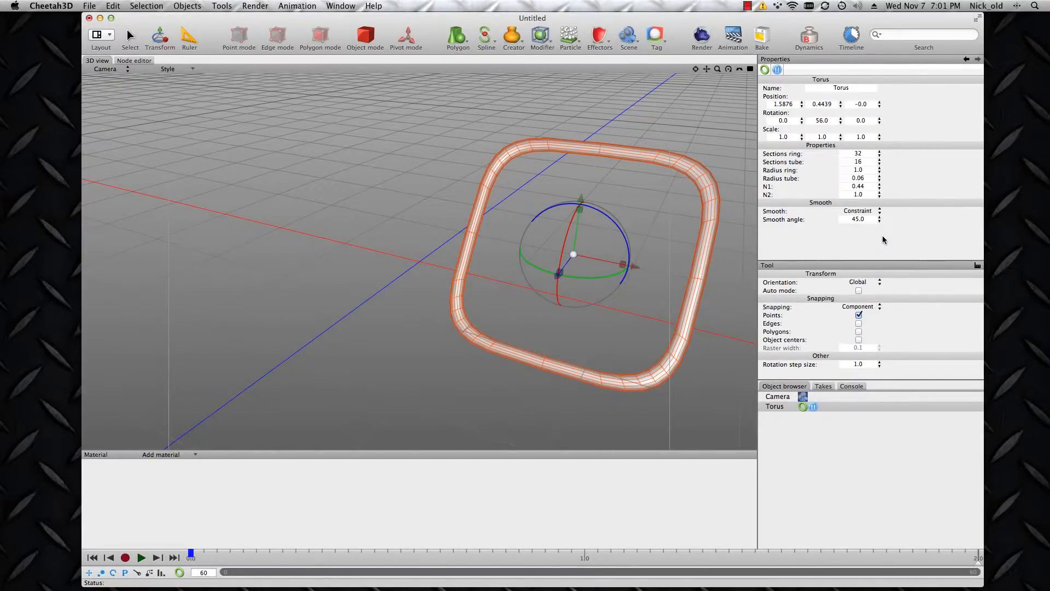
left_click(127, 558)
Play back the torus animation from the first frame and return to the start of the timeline.
left_click(112, 558)
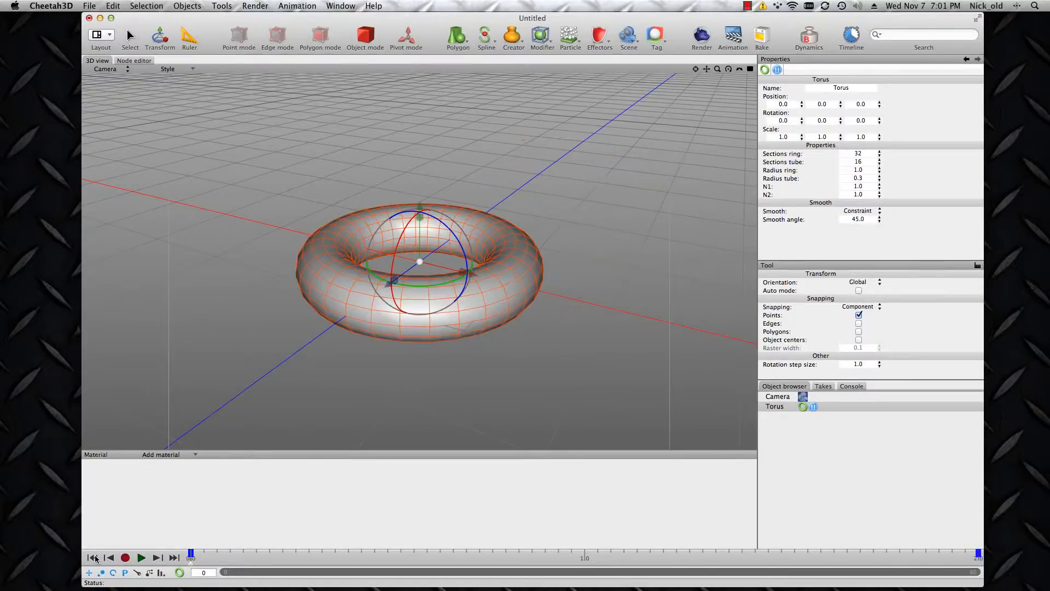
left_click(142, 557)
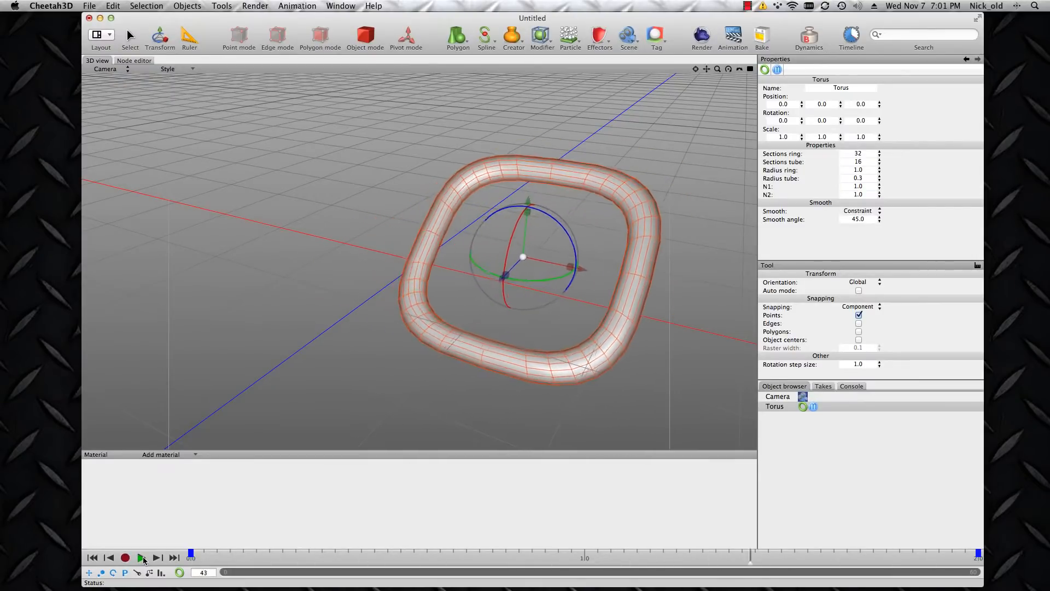
left_click(143, 558)
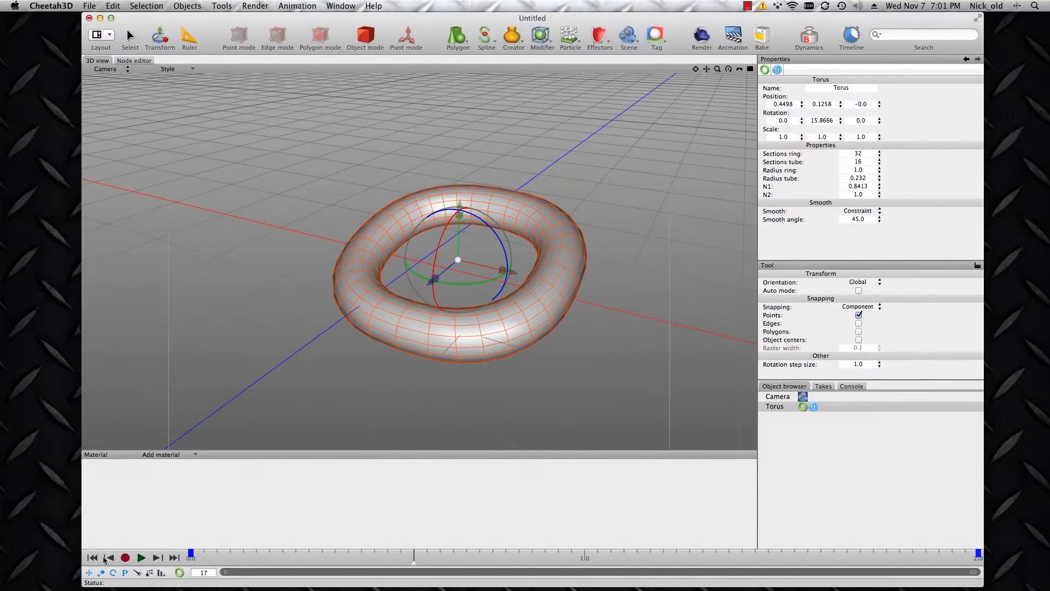
left_click(93, 558)
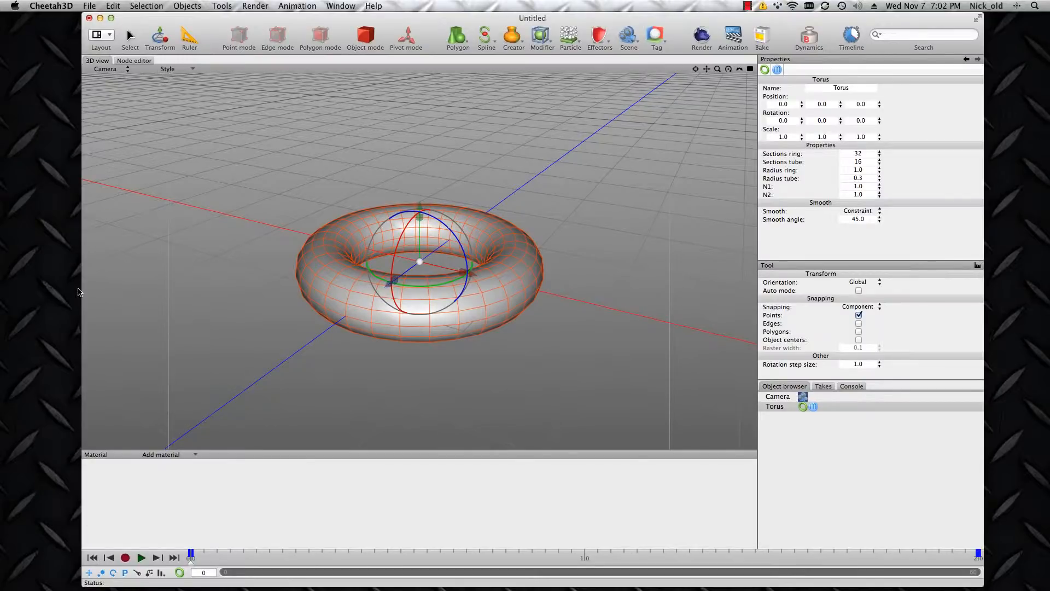
Save the scene as torus.jas in the Test folder.
left_click(90, 6)
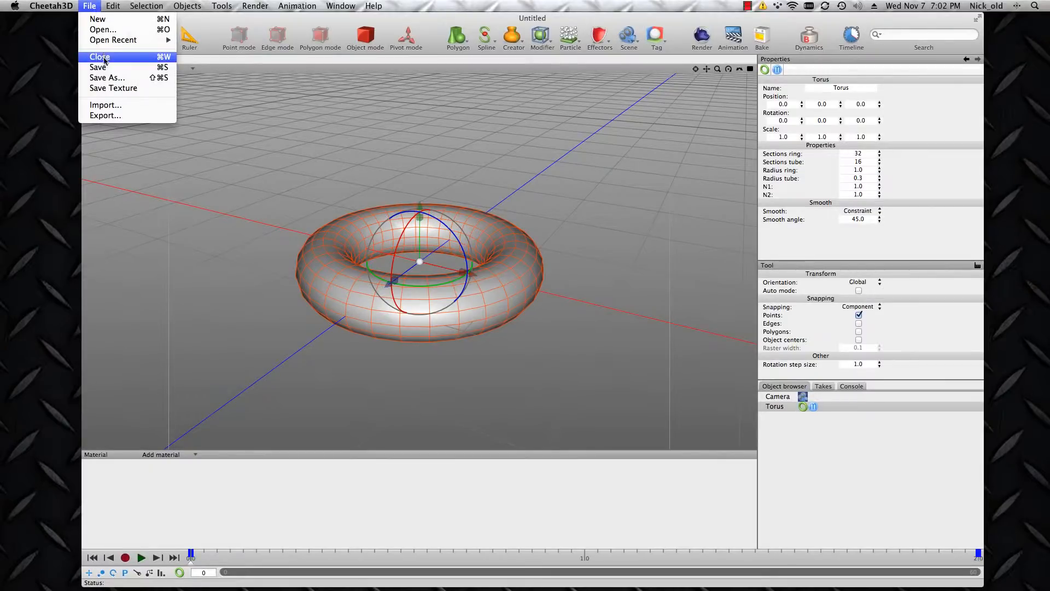
left_click(105, 77)
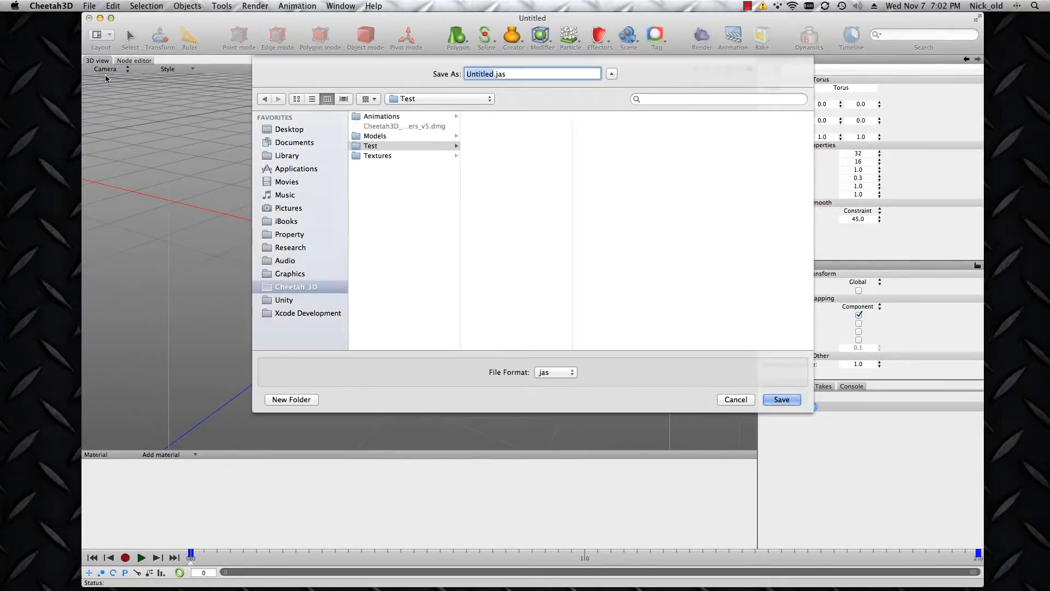
type("torus")
key("Return")
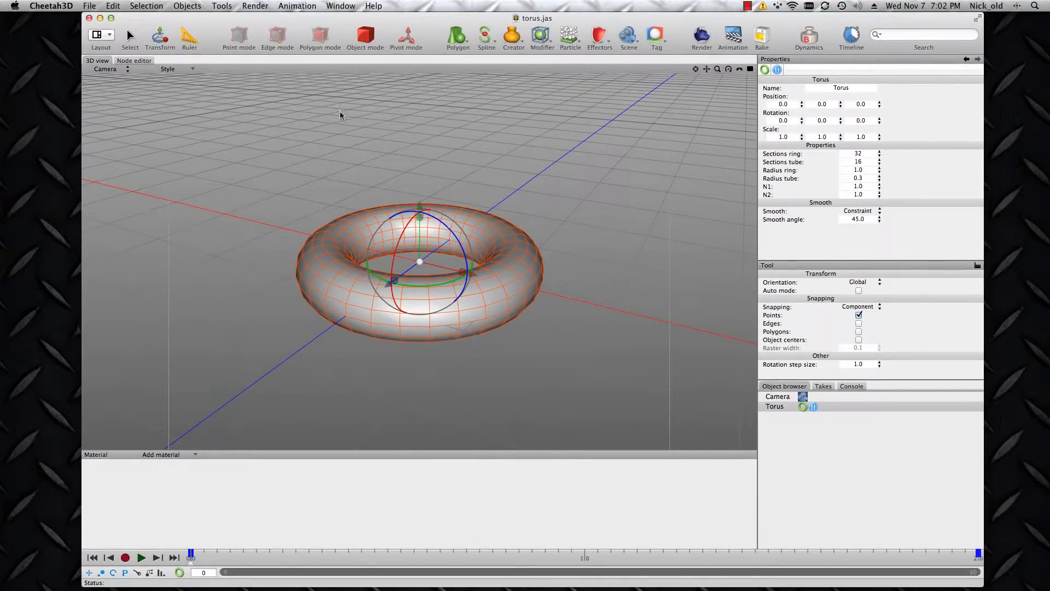
Switch to Unity and import torus.jas from the Finder's Test folder into the project assets.
key("ctrl+Left")
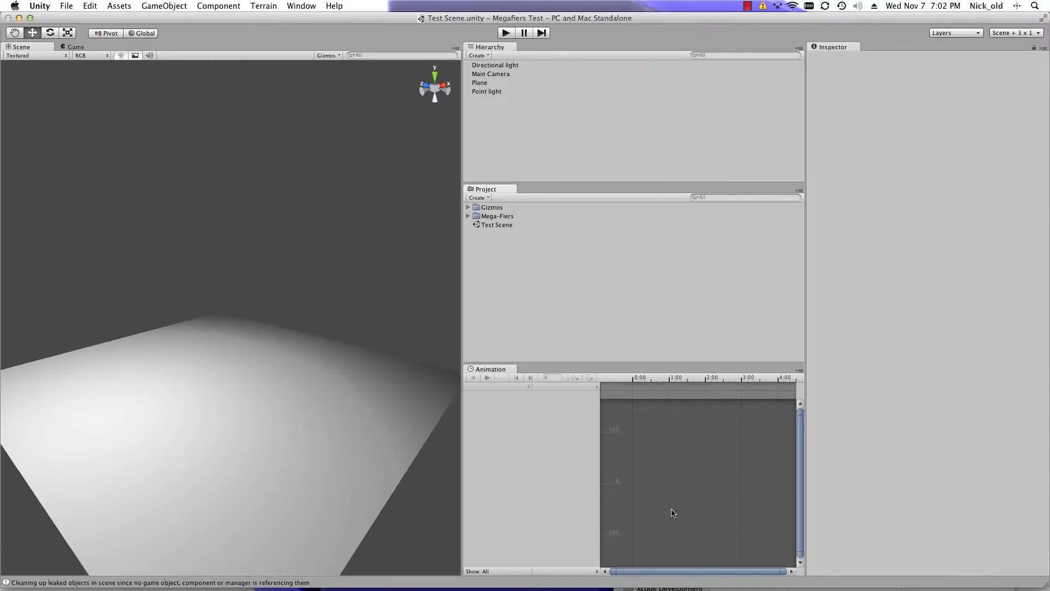
left_click(667, 588)
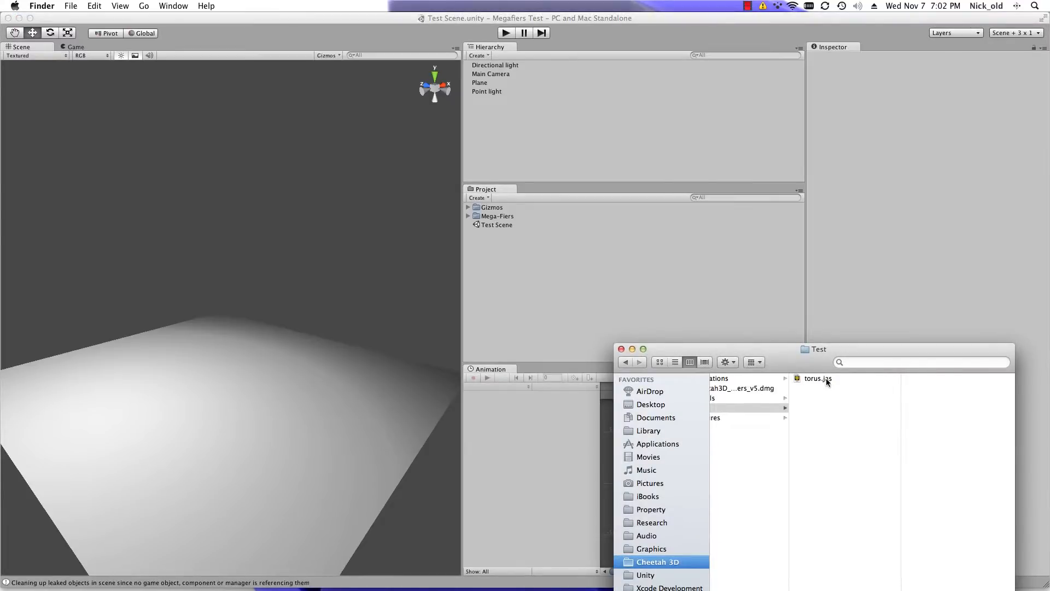
left_click_drag(825, 379, 550, 284)
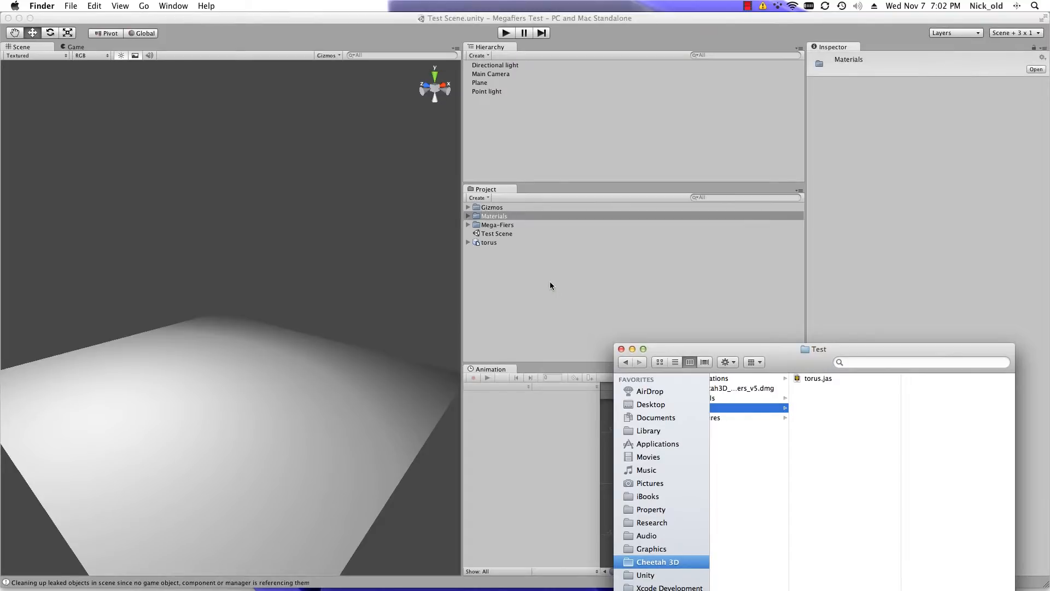
left_click(550, 284)
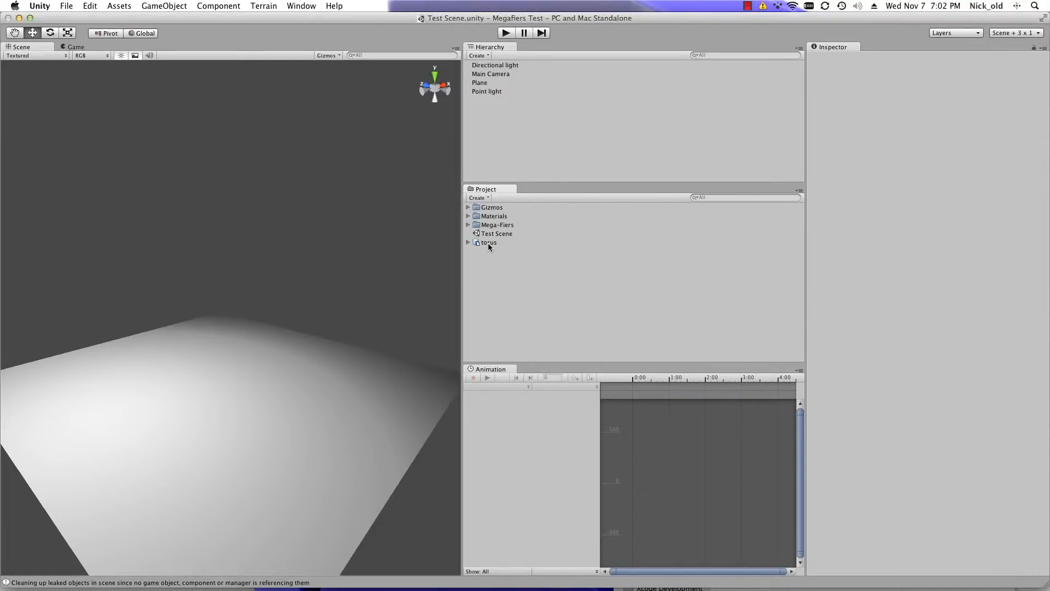
Place the imported torus in the scene above the plane and preview its Take 0 animation.
left_click_drag(489, 245, 229, 302)
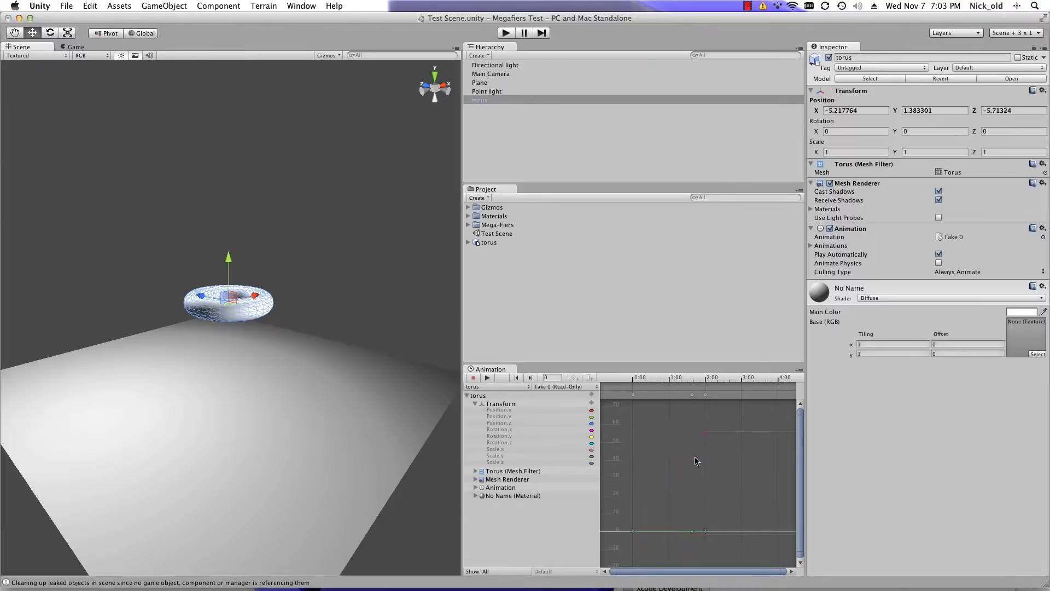
left_click(488, 379)
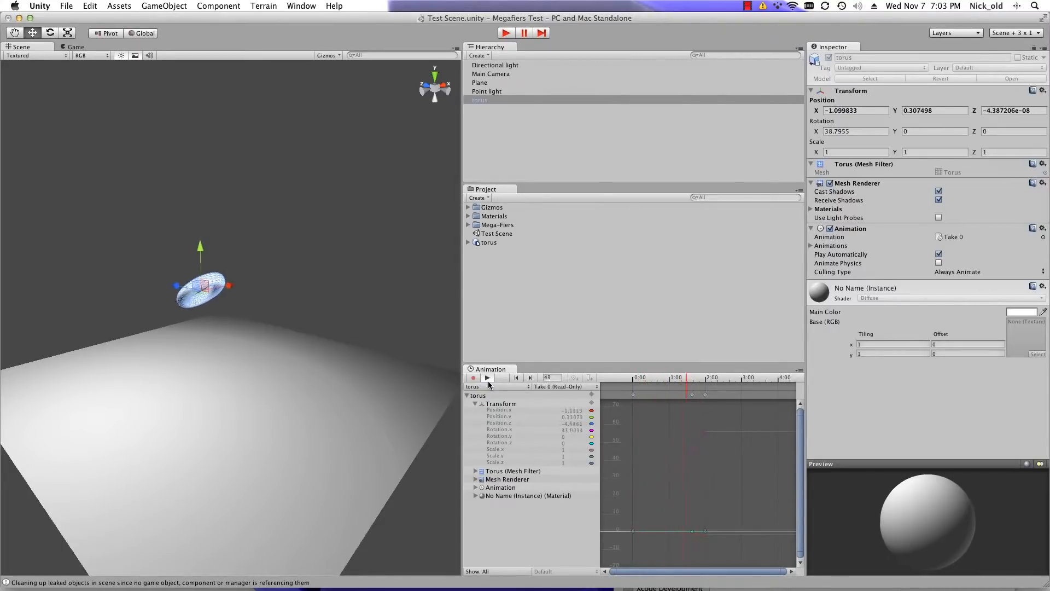
key("super+p")
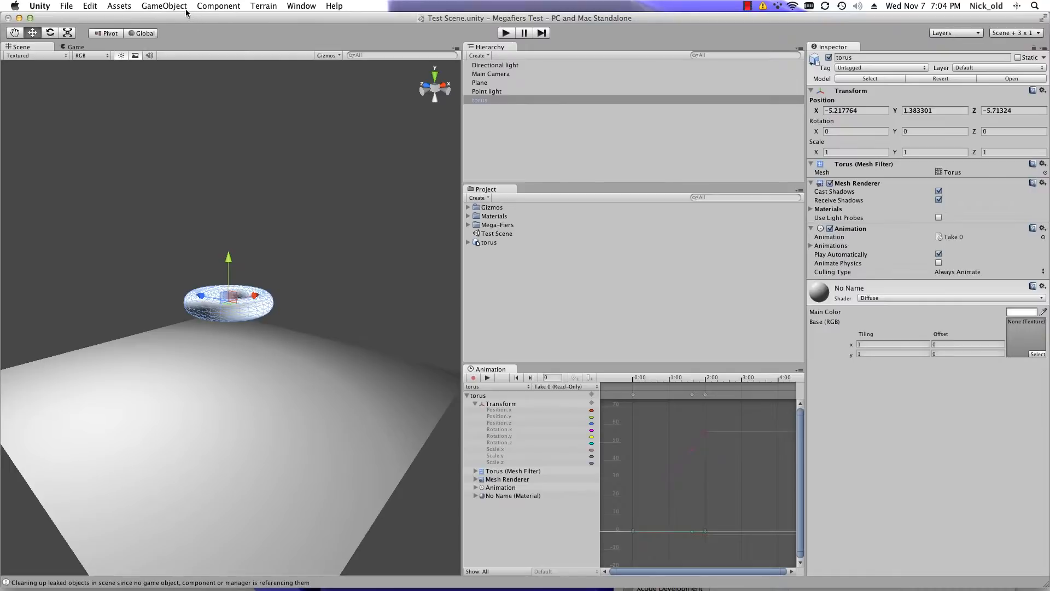
left_click(210, 6)
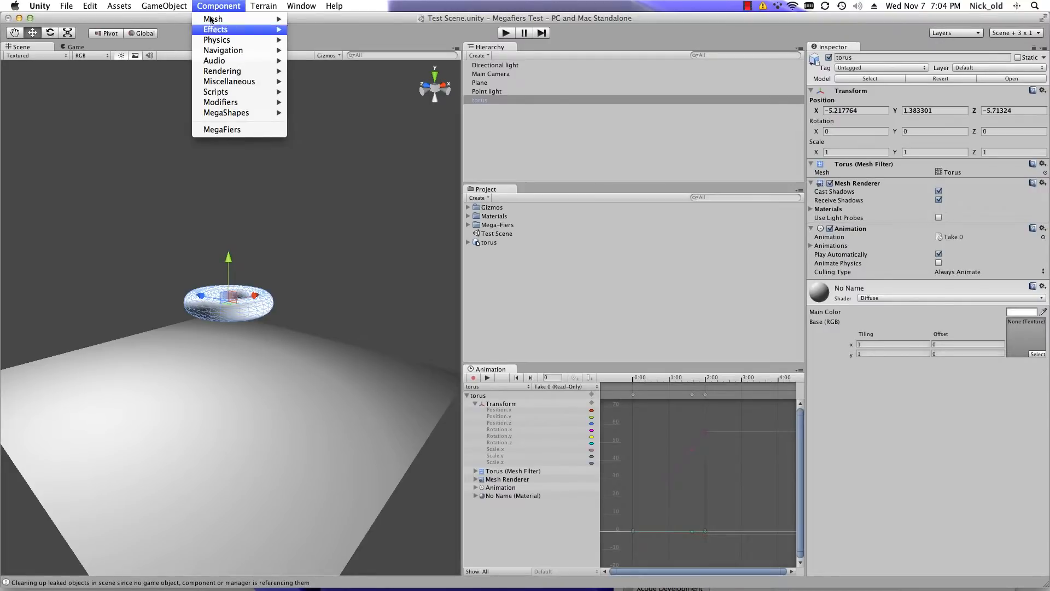
mouse_move(218, 105)
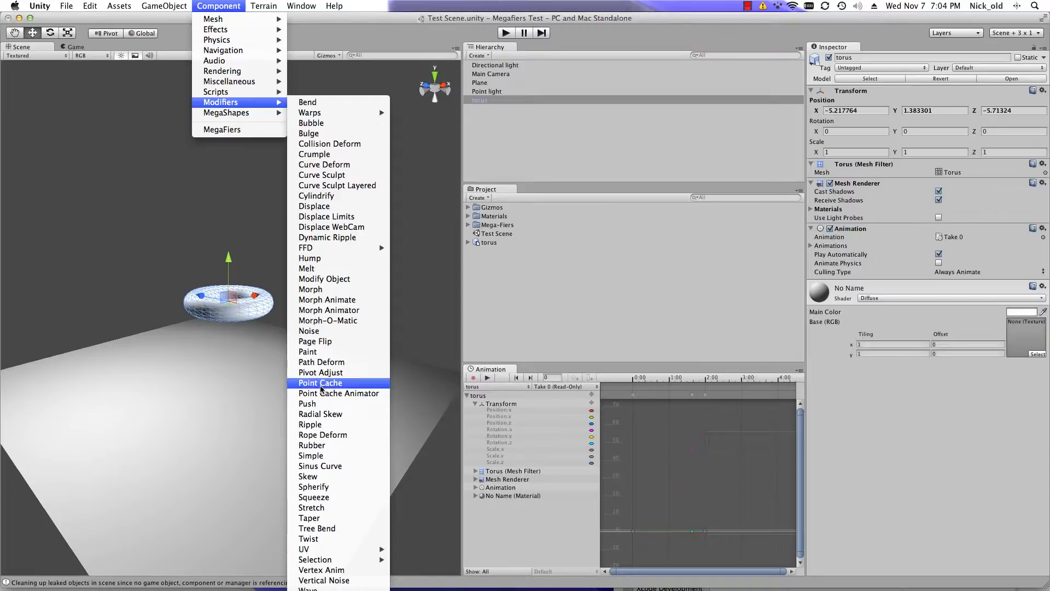
left_click(376, 42)
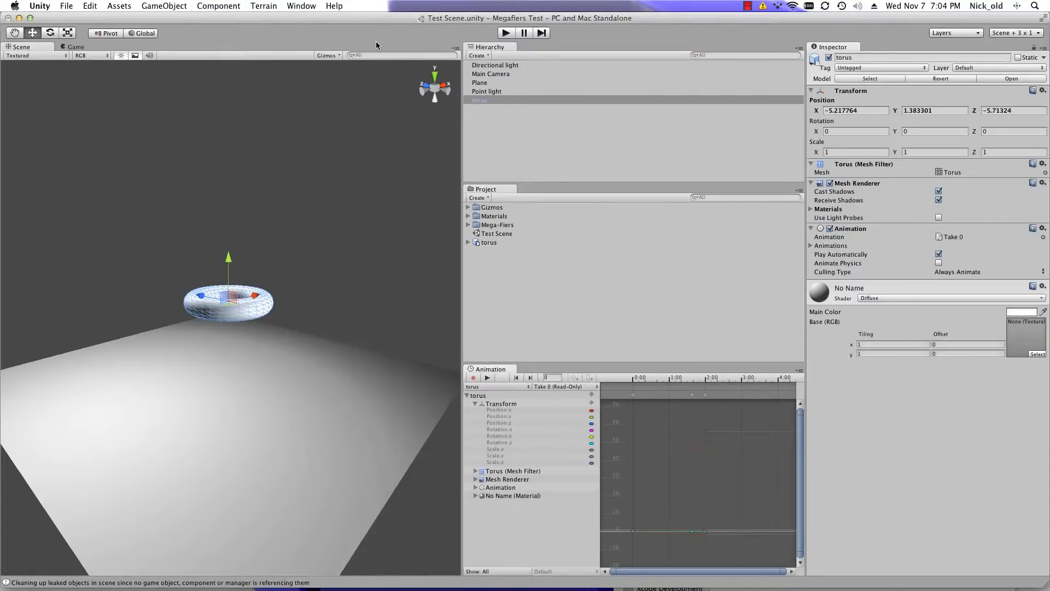
left_click(626, 352)
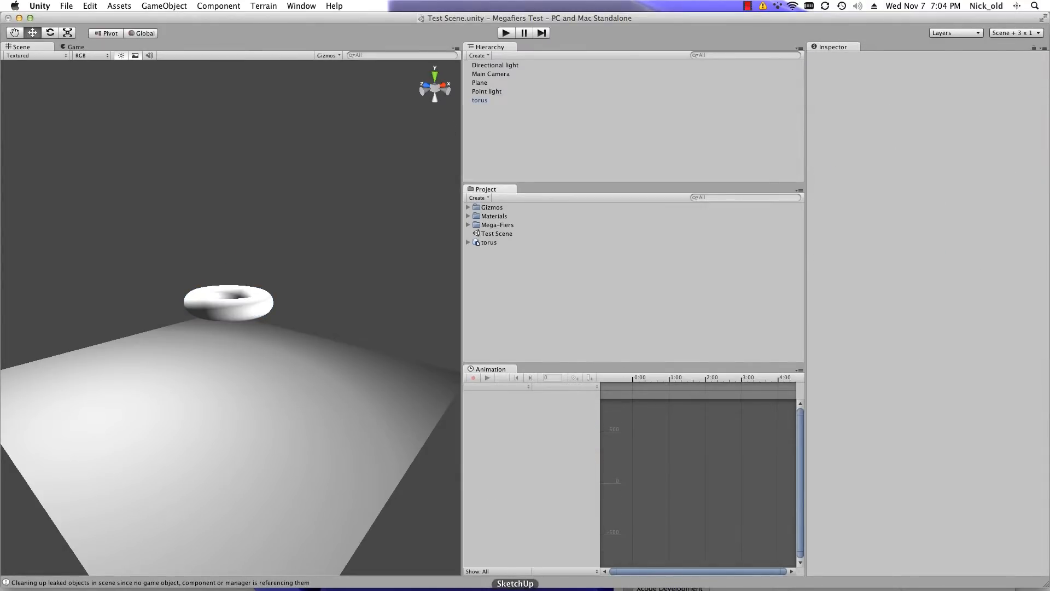
Switch back to Cheetah3D and start the MDD Exporter.js tool script for the torus.
left_click(535, 588)
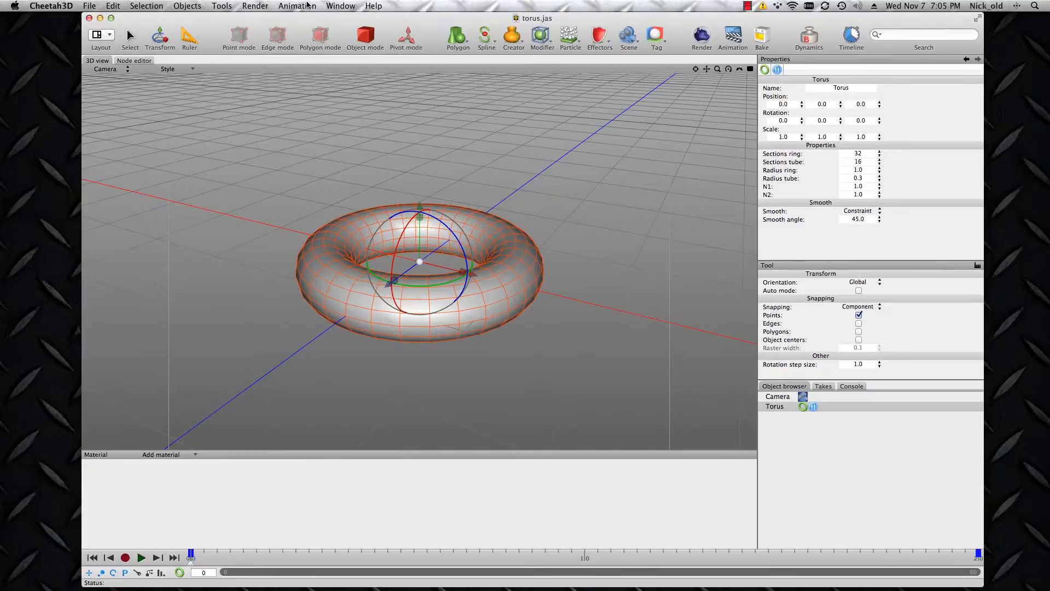
left_click(219, 6)
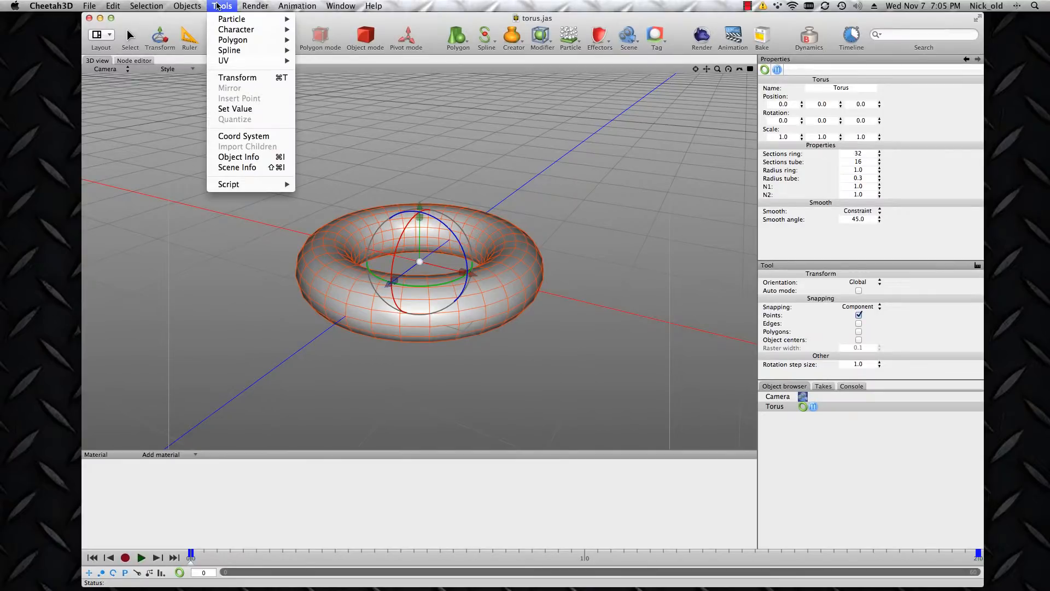
mouse_move(237, 187)
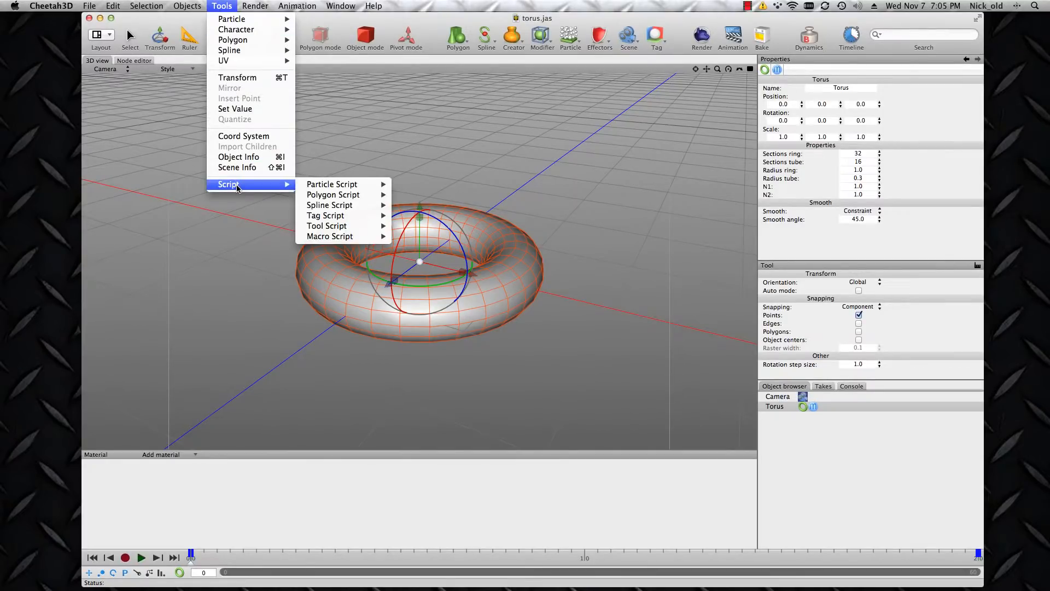
mouse_move(317, 231)
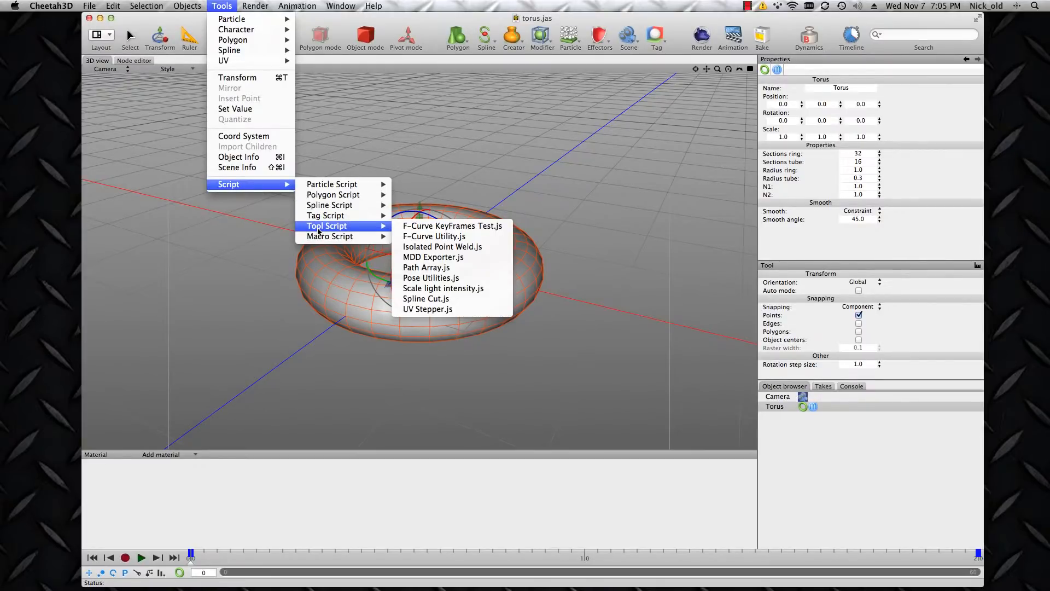
left_click(417, 257)
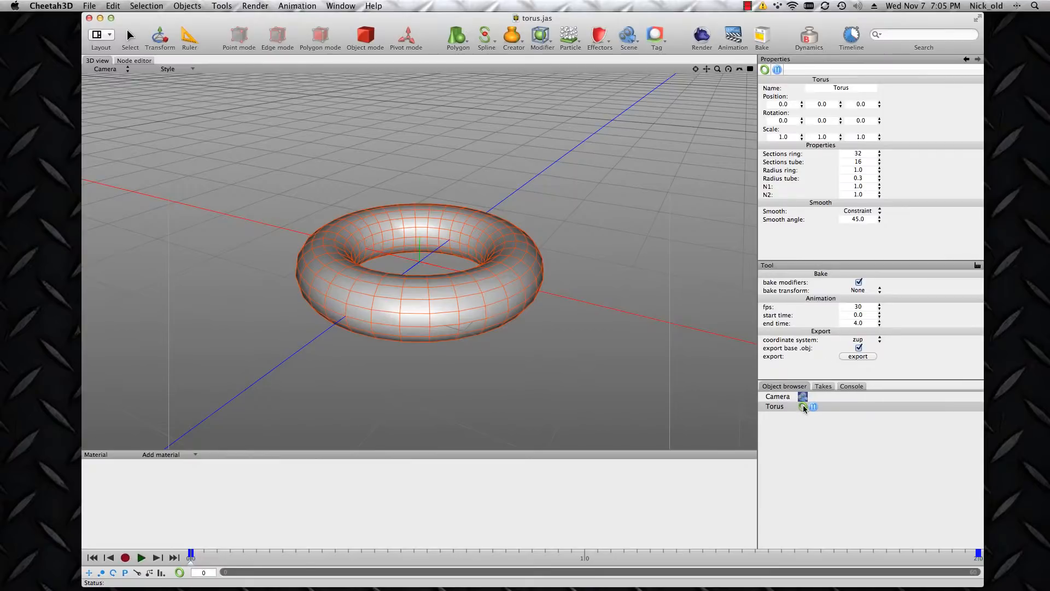
Turn off bake modifiers in the MDD exporter and set bake transform to obj.
left_click(858, 281)
left_click(871, 292)
left_click(872, 300)
Set the export end time to 2 and export the torus animation as torus.mdd in the Test folder.
left_click(858, 323)
type("2")
key("Return")
left_click(869, 358)
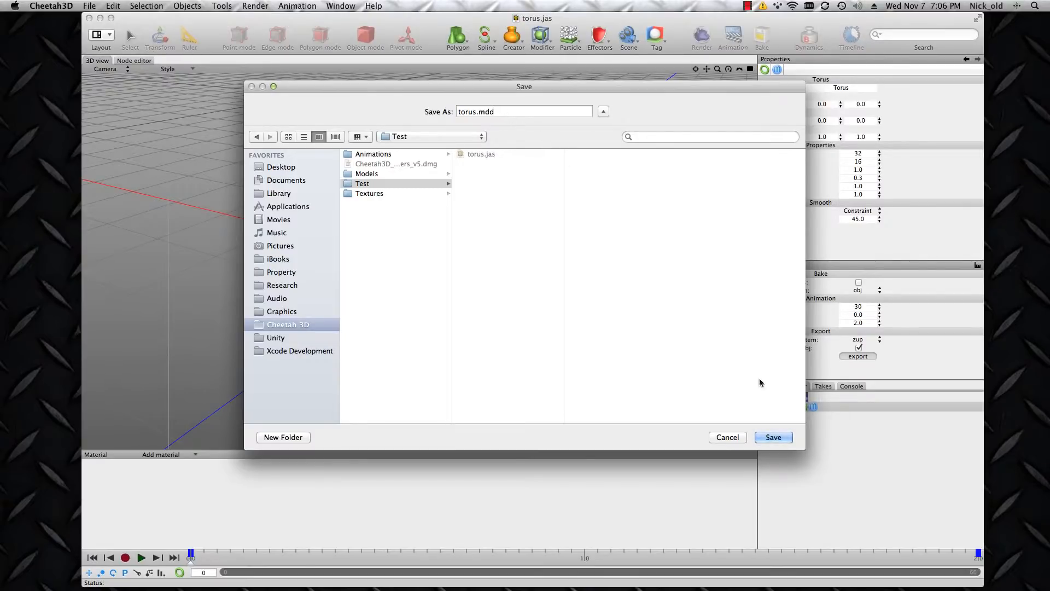
left_click(776, 438)
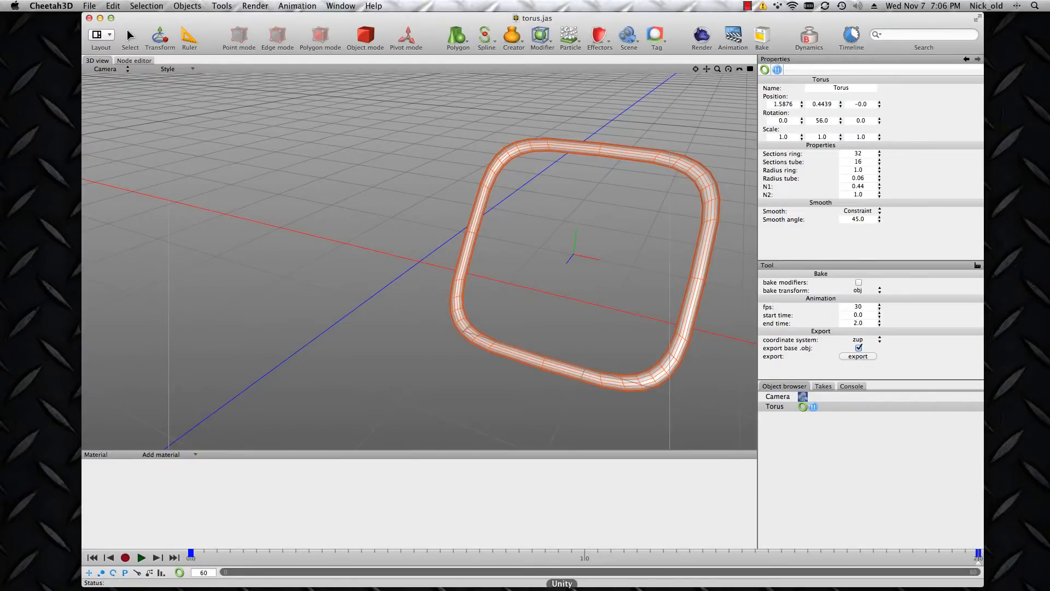
Switch to Unity and delete the old torus from both the scene and the project assets.
left_click(559, 589)
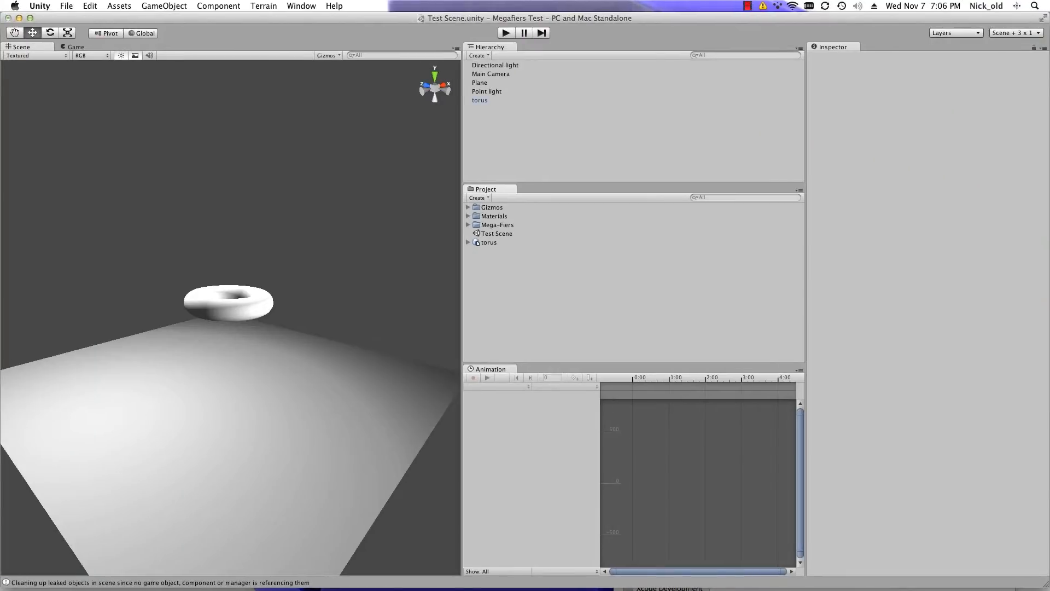
left_click(480, 101)
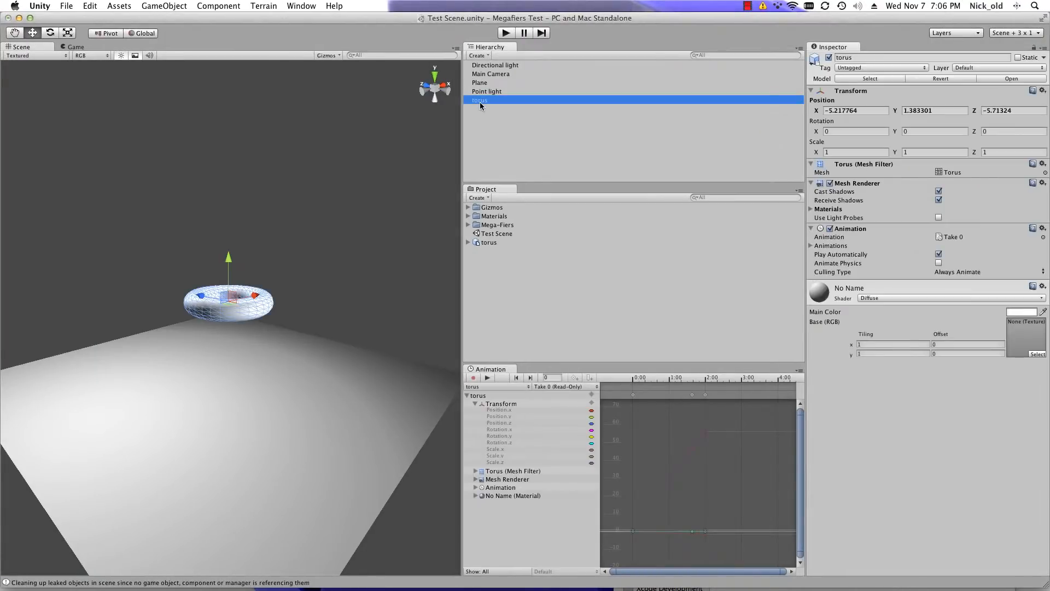
key("super+BackSpace")
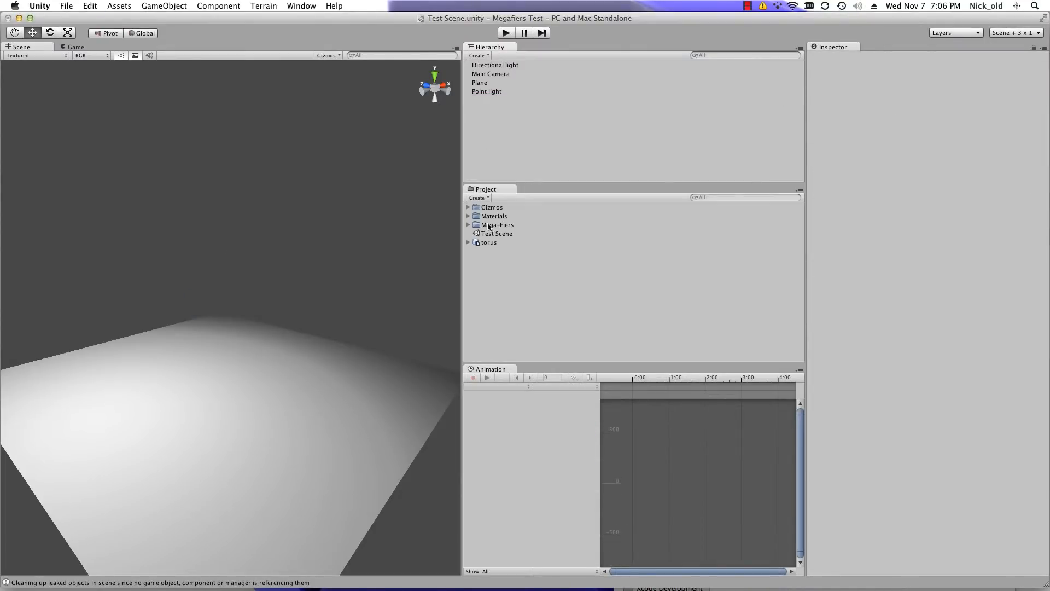
left_click(491, 243)
key("super+BackSpace")
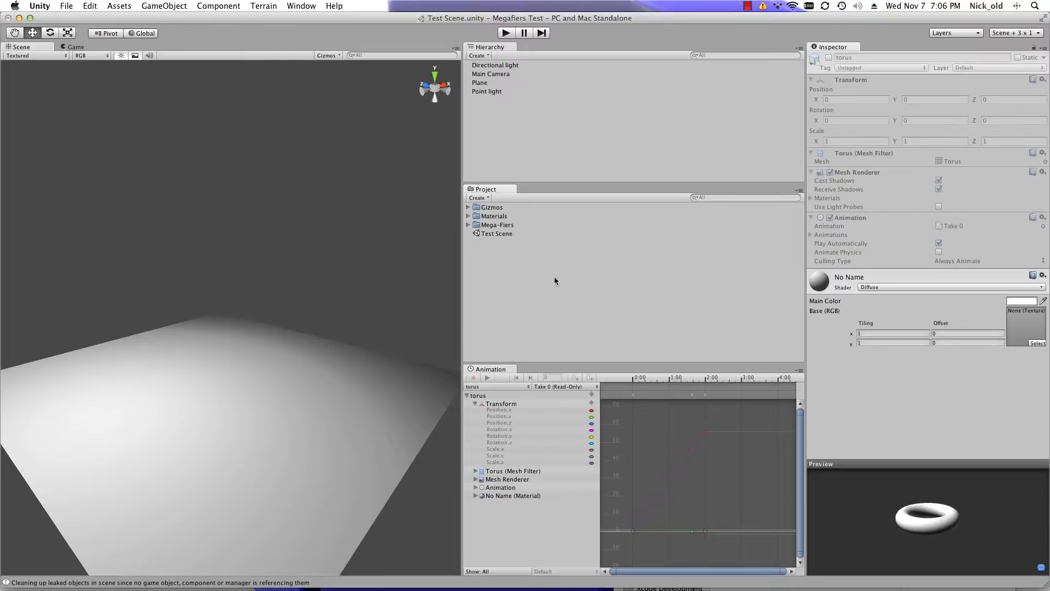
Bring torus.obj from the Test folder in Finder into the project assets and place the torus in the scene above the plane.
left_click(618, 589)
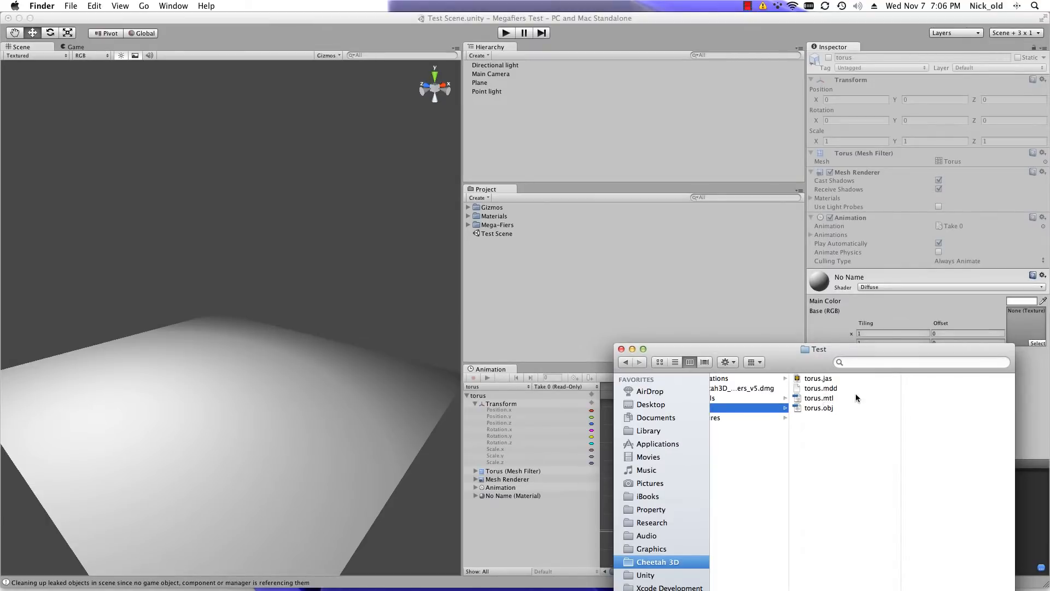
left_click(820, 408)
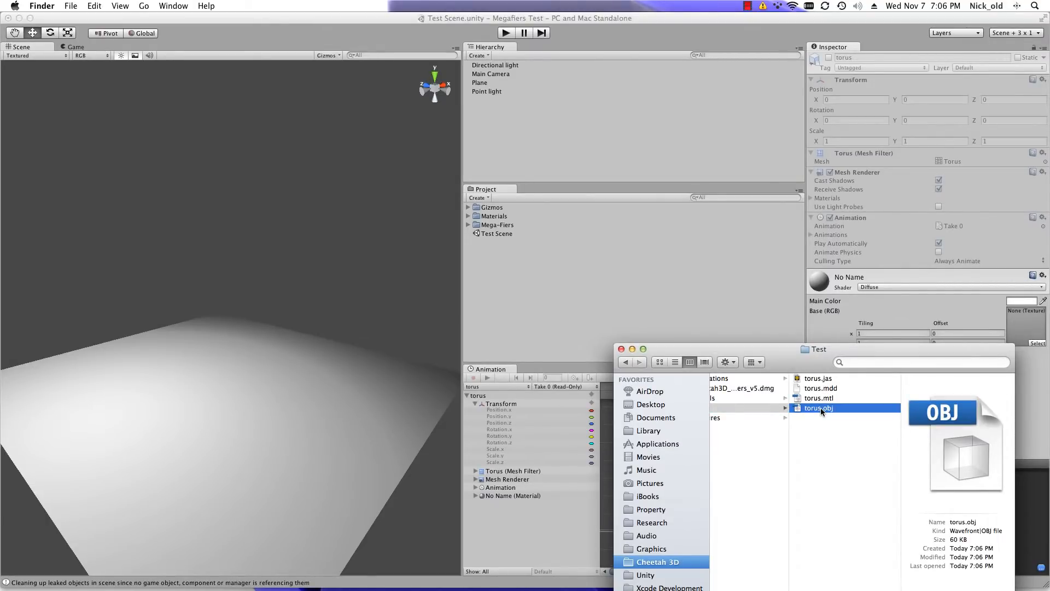
left_click_drag(820, 408, 572, 293)
left_click(486, 246)
left_click(486, 246)
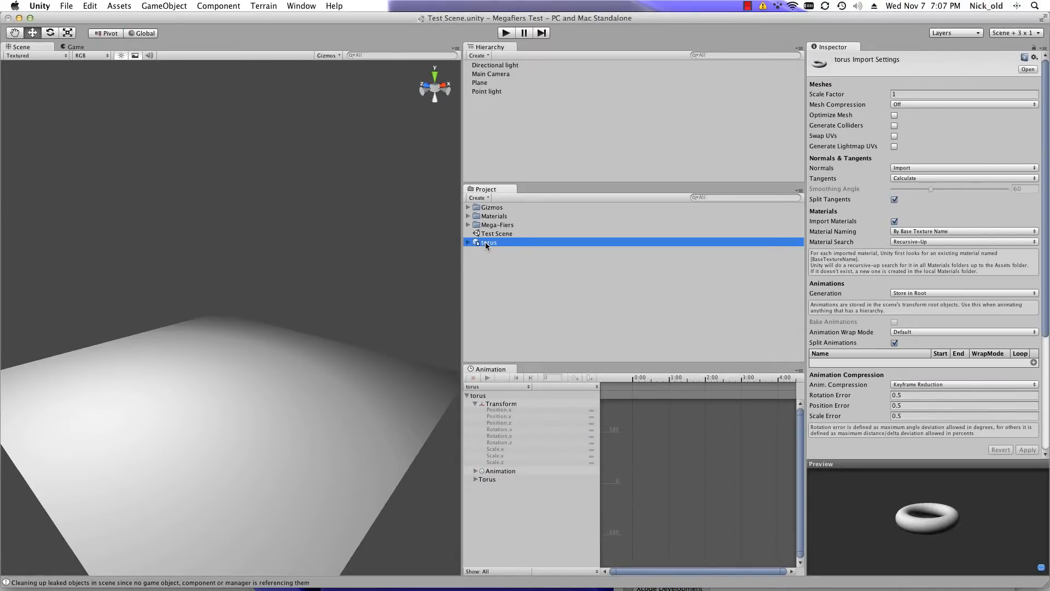
left_click_drag(484, 242, 224, 280)
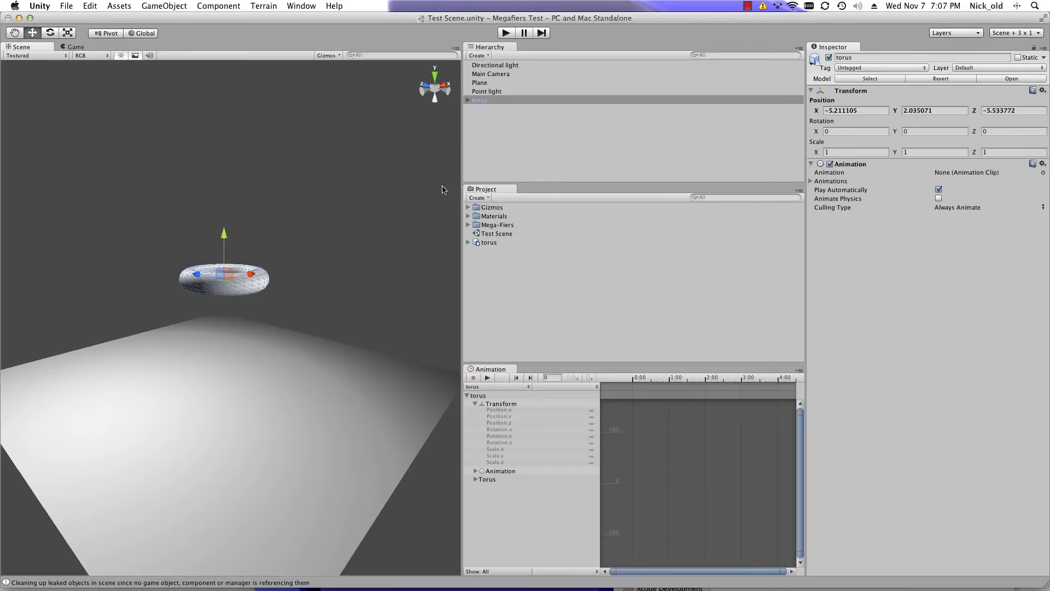
Add the MegaFiers Point Cache modifier to the torus in the scene.
left_click(234, 6)
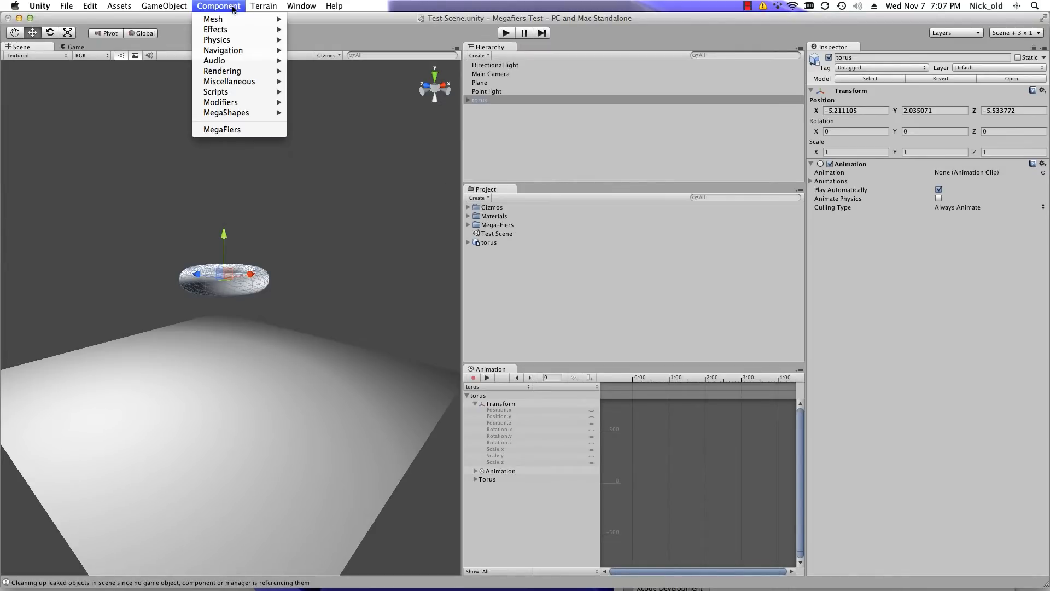
mouse_move(235, 102)
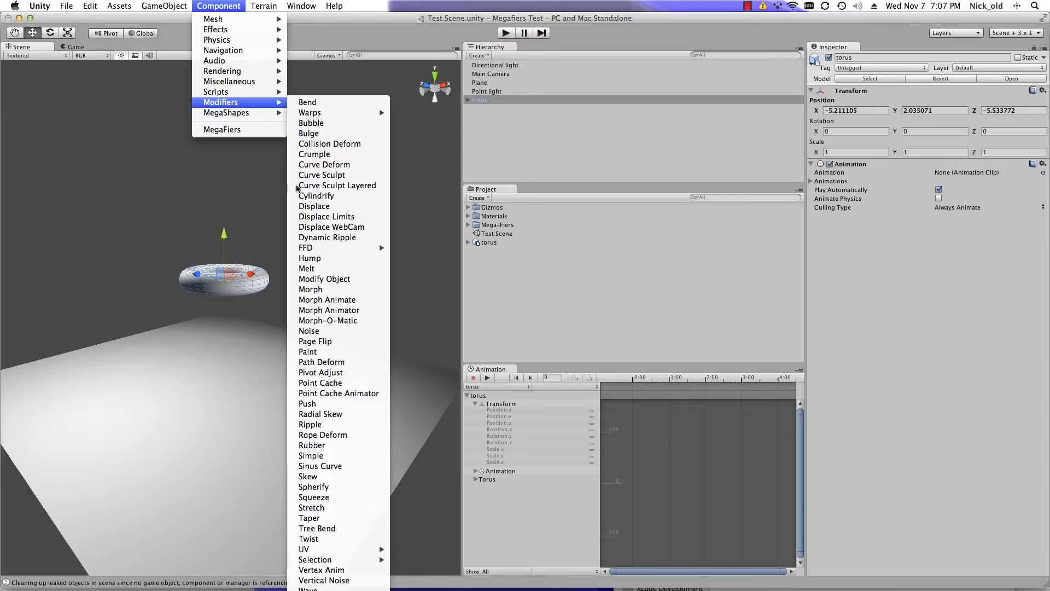
left_click(315, 383)
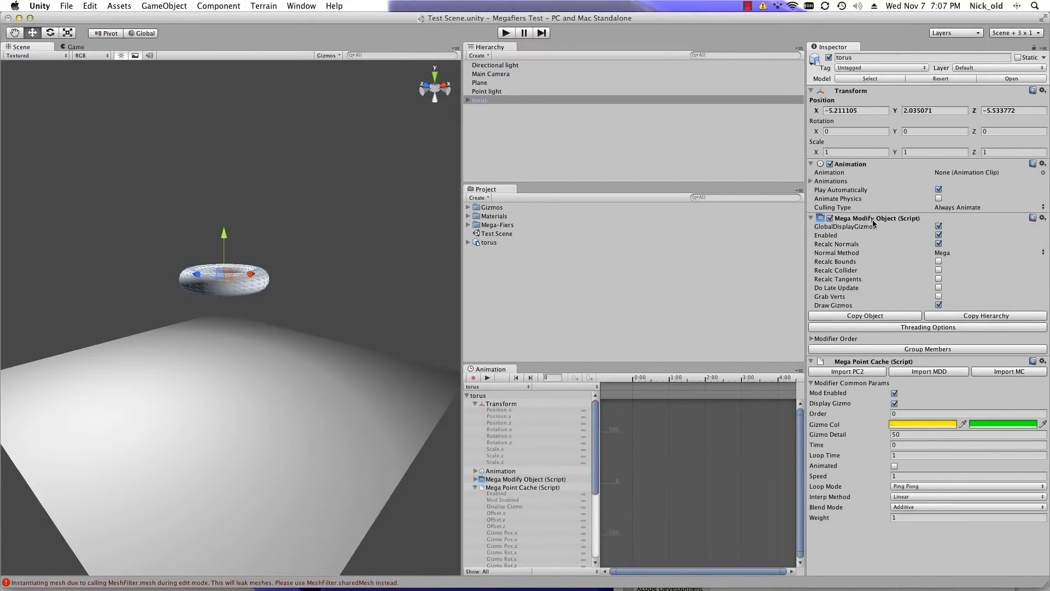
Import torus.mdd from the Test folder under Cheetah 3D into the torus's Mega Point Cache modifier.
left_click(930, 372)
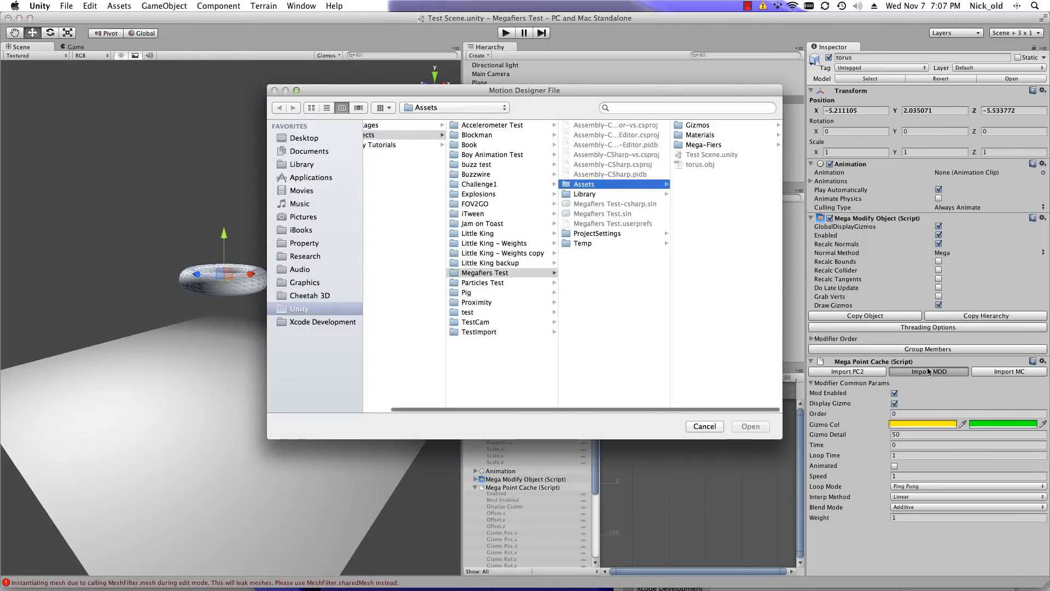
left_click(317, 297)
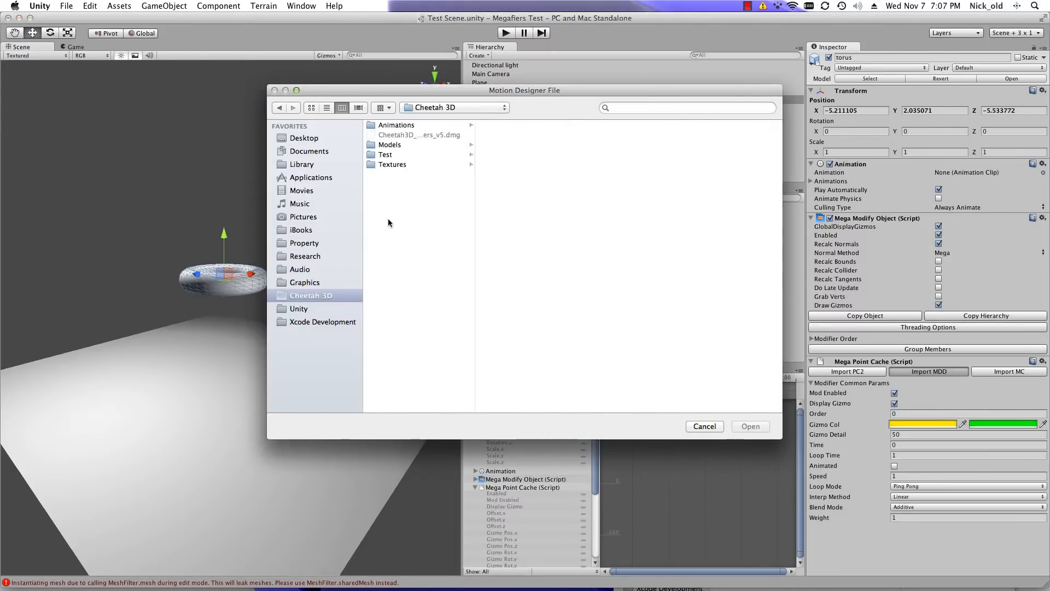
left_click(424, 154)
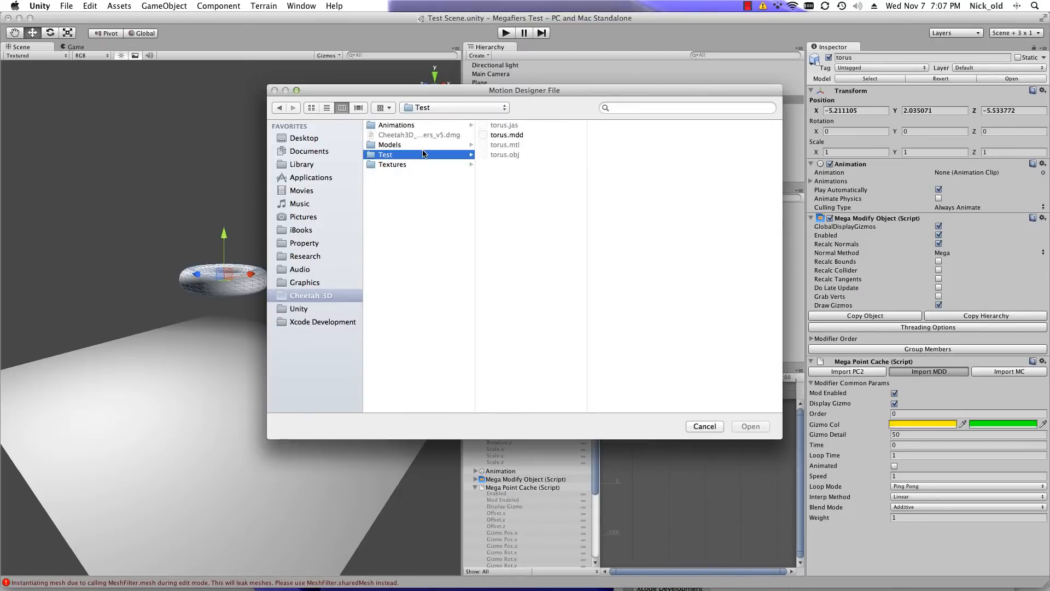
left_click(519, 136)
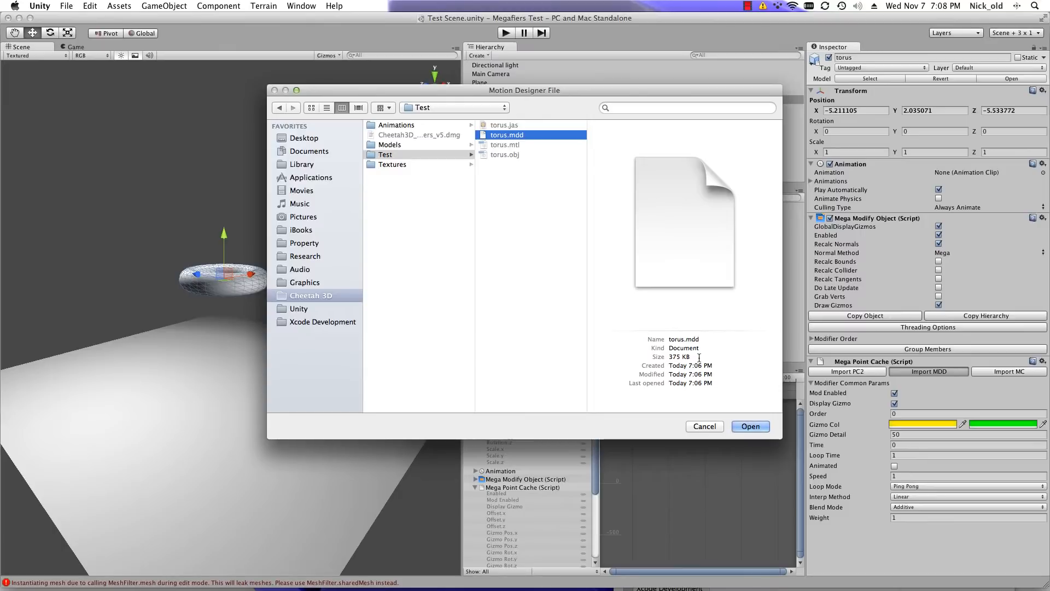
left_click(748, 427)
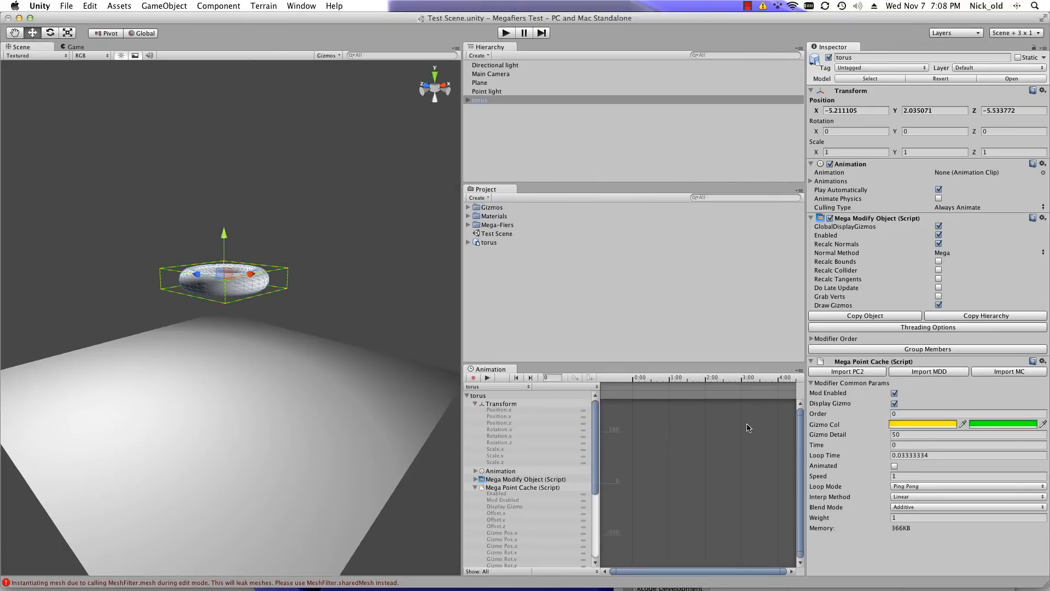
Set the point cache's loop time to 2, turn on Animated and play the scene.
left_click(911, 455)
type("2")
left_click(895, 466)
left_click(504, 33)
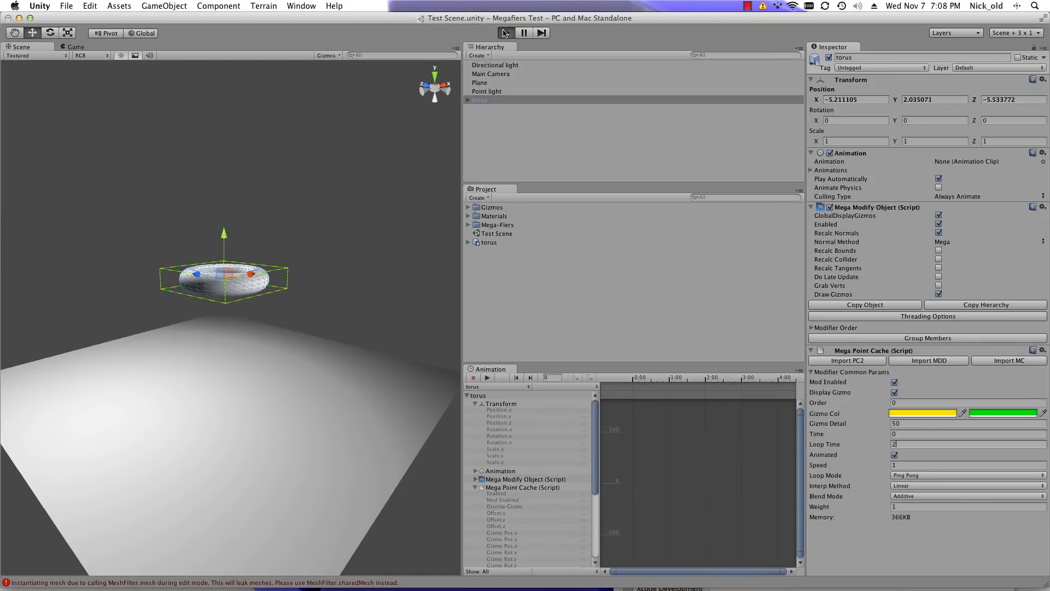